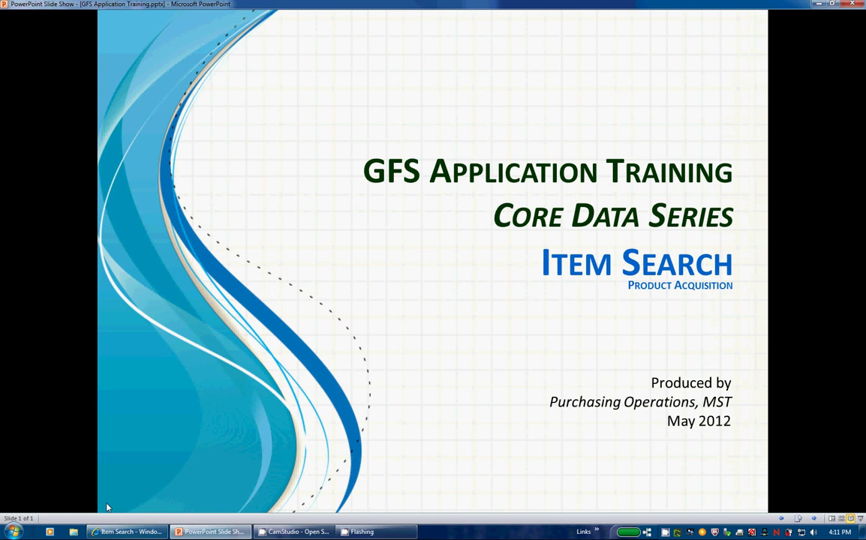
- Switch to the Item Search page in Internet Explorer and search for items matching "honey mustard dressing"
click(120, 532)
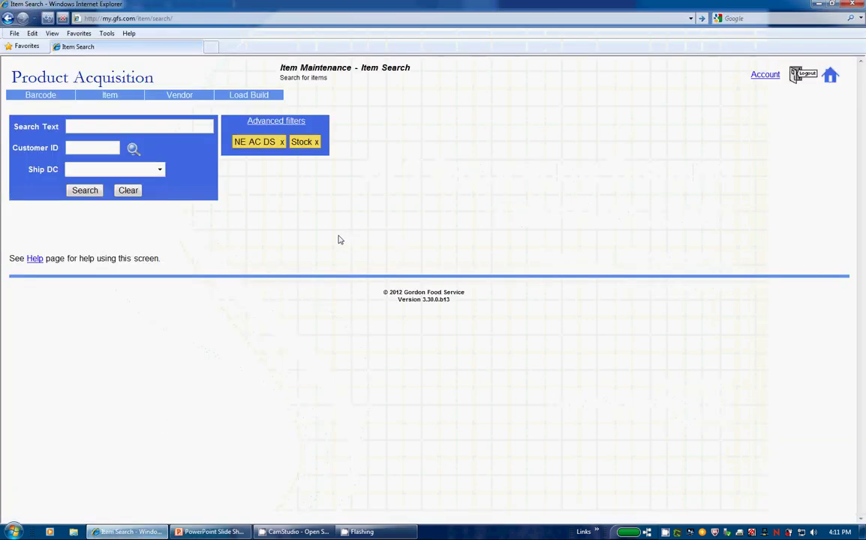
click(122, 130)
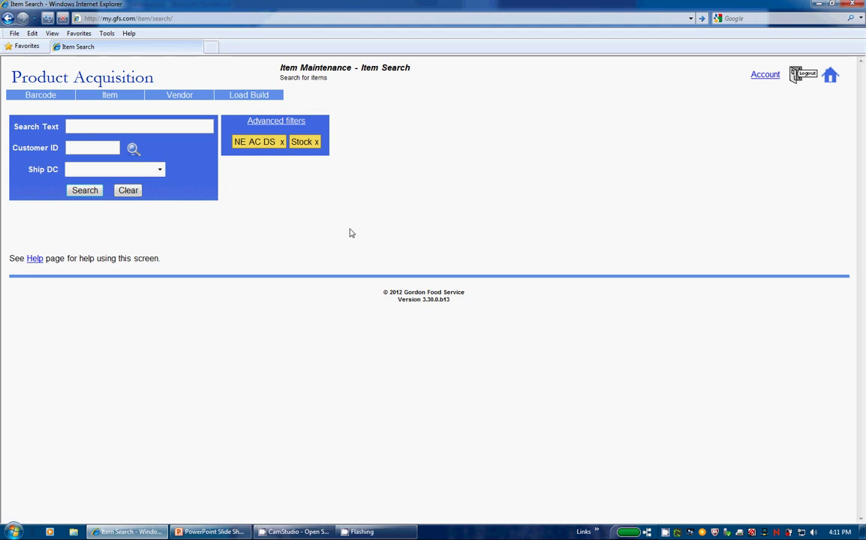
text(honey )
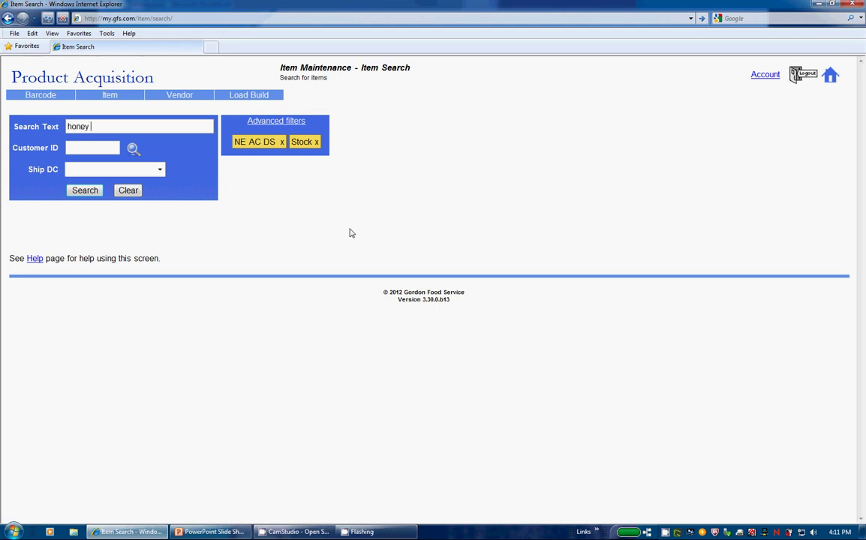
text(mustard dressing)
key(Return)
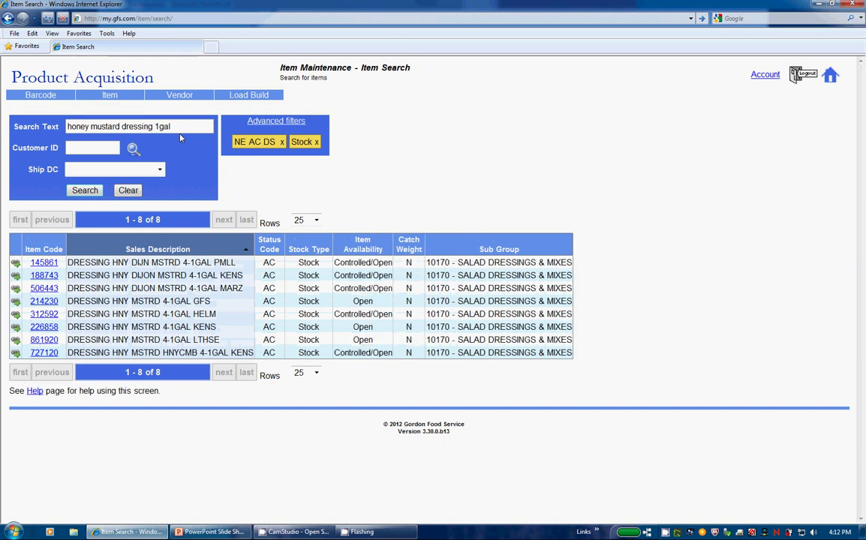
- Remove "1gal" from the search text and restrict the results to ship DC 9 - PLANT CITY
key(BackSpace)
key(BackSpace)
key(BackSpace)
key(BackSpace)
key(BackSpace)
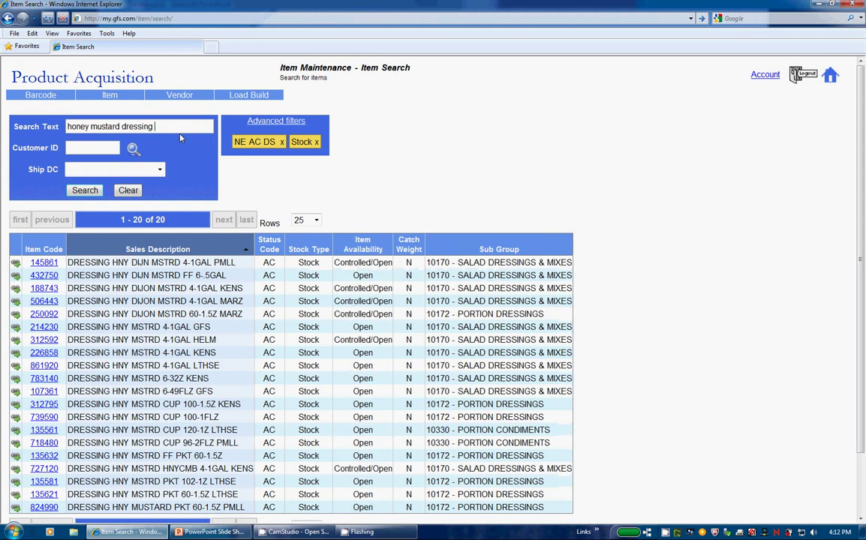
click(160, 171)
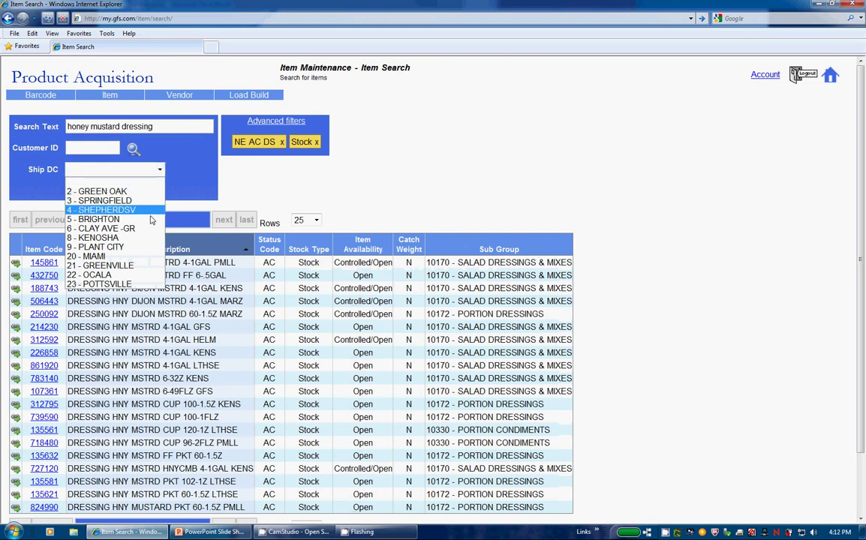
click(141, 248)
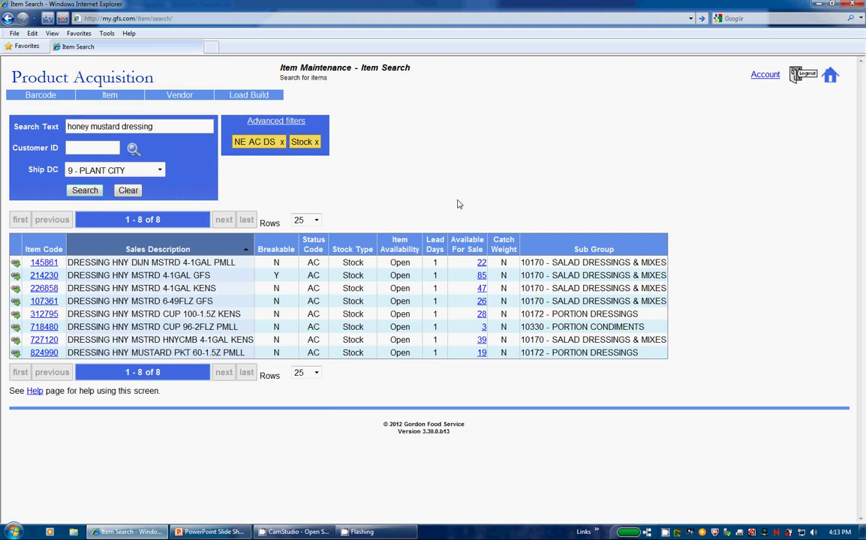
- Look up customers matching "firefly" and select FIREFLY RESTAURANT in Traverse City, MI for the item search
click(131, 148)
text(fire)
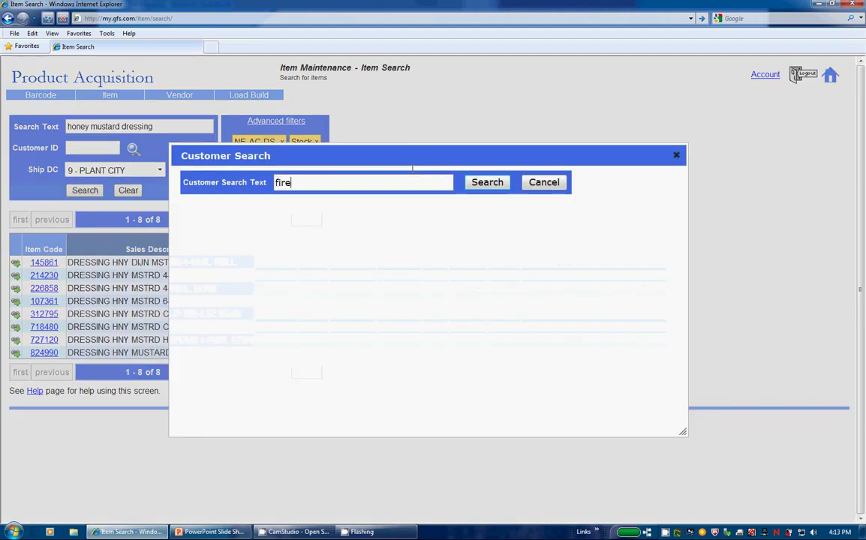
text(fly)
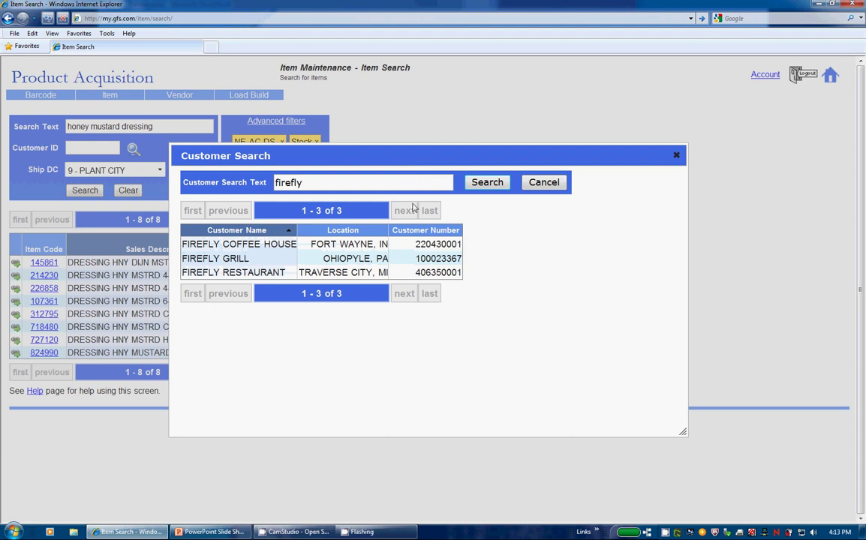
click(289, 276)
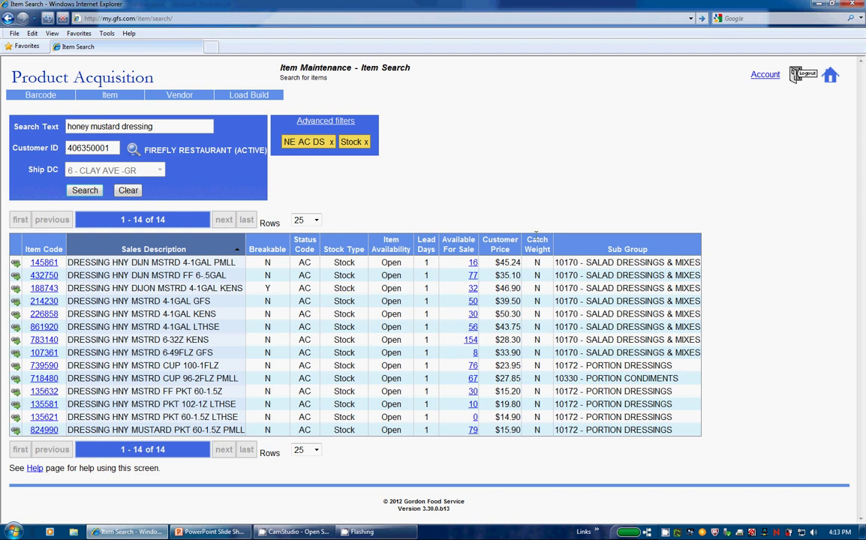
- Examine the Customer Price column and the available rows-per-page options of the results table
drag(484, 238, 514, 250)
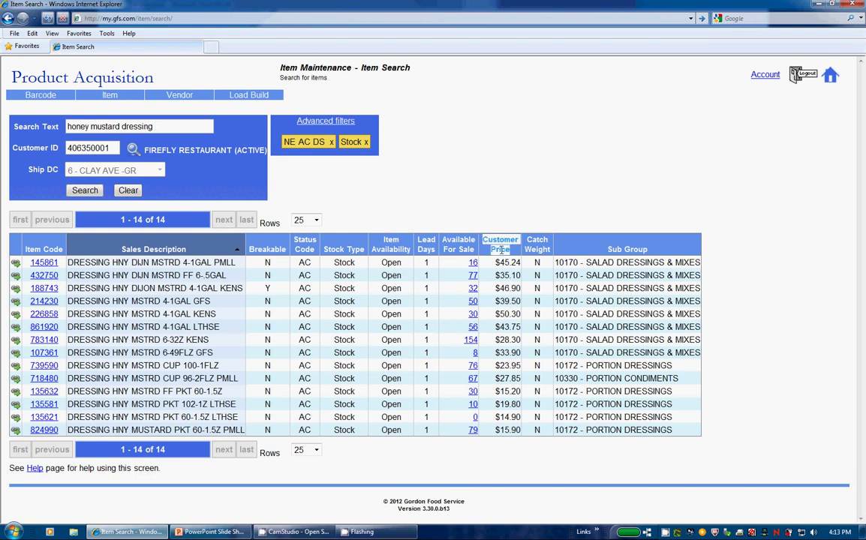
click(511, 201)
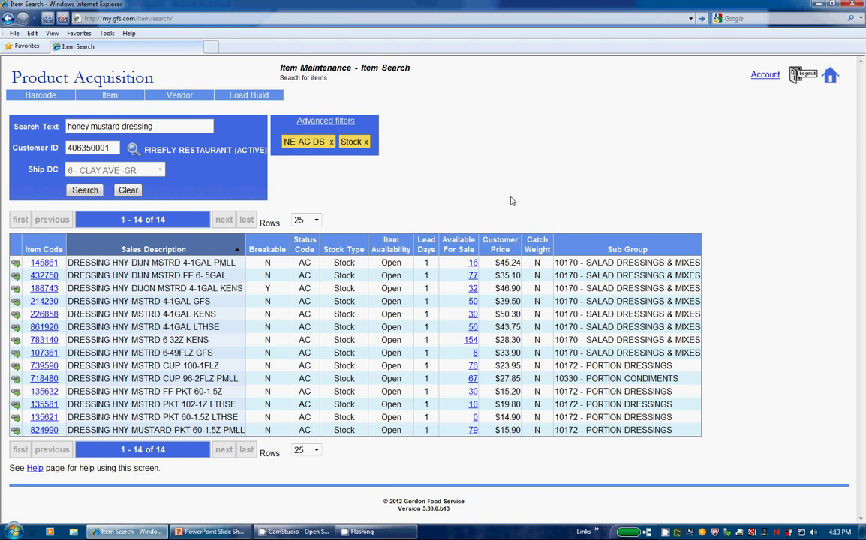
click(317, 220)
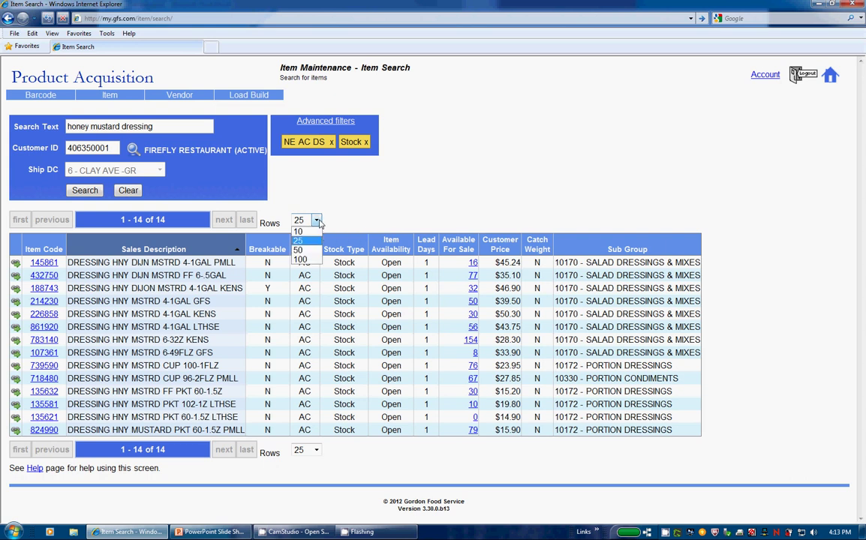
click(379, 215)
- Sort the results by item code, by sales description and finally by sub group
click(54, 249)
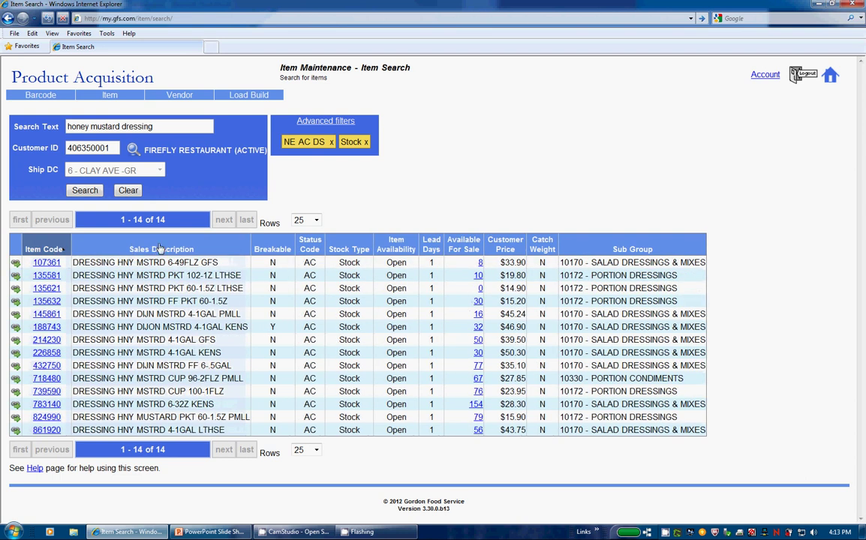
click(159, 249)
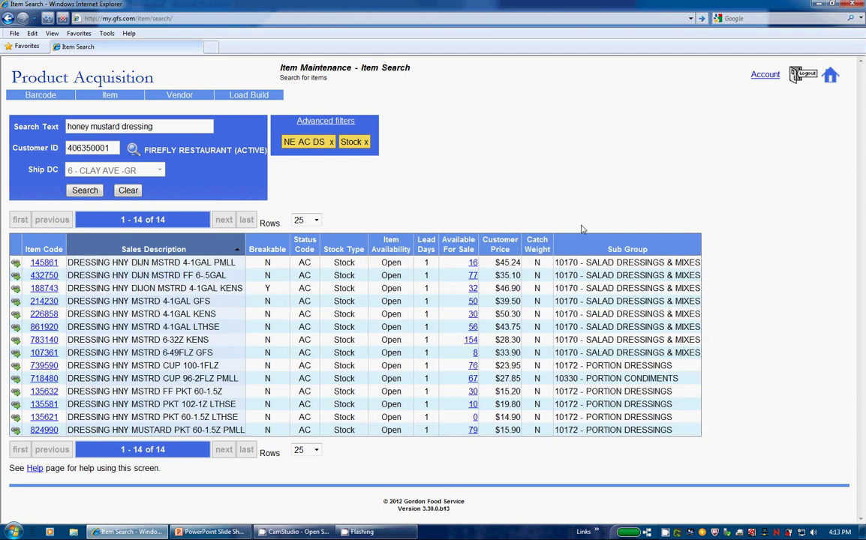
click(614, 252)
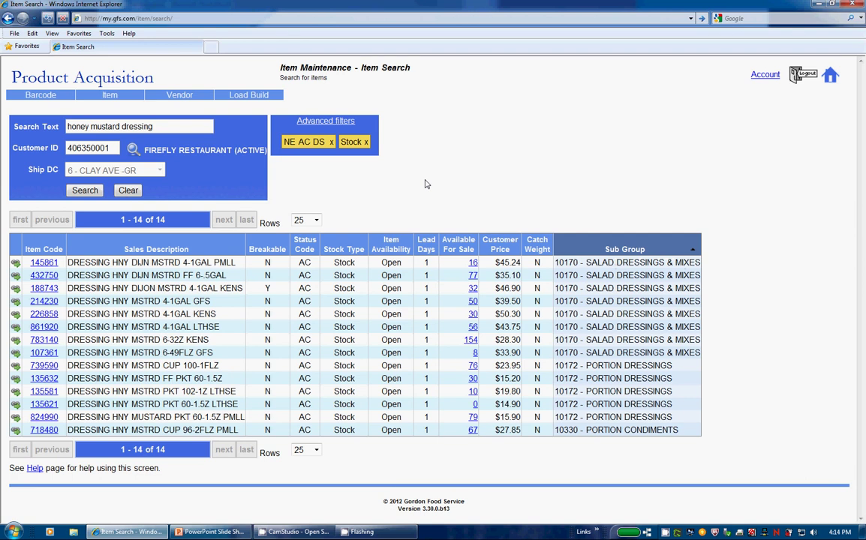
- View the Ship DCs page of item 432750 and the item information of item 226858, closing each one
click(16, 278)
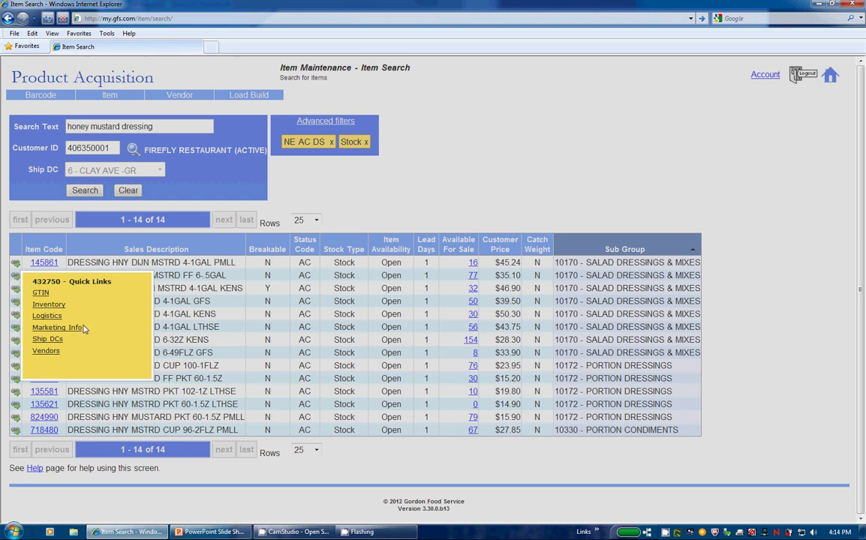
click(46, 339)
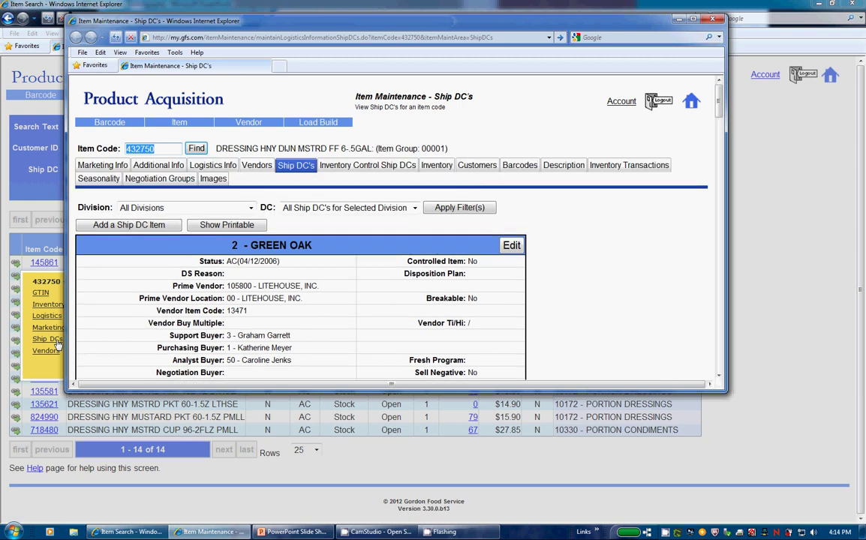
click(712, 21)
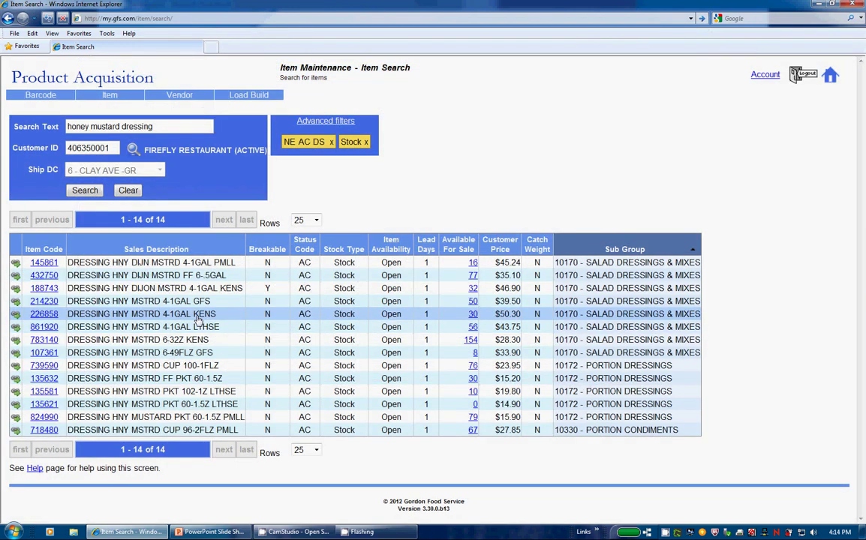
click(197, 318)
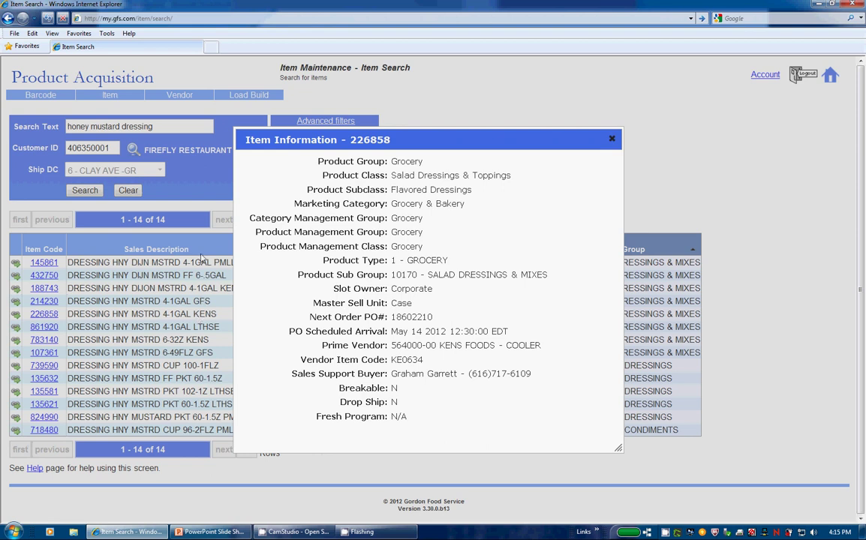
key(Escape)
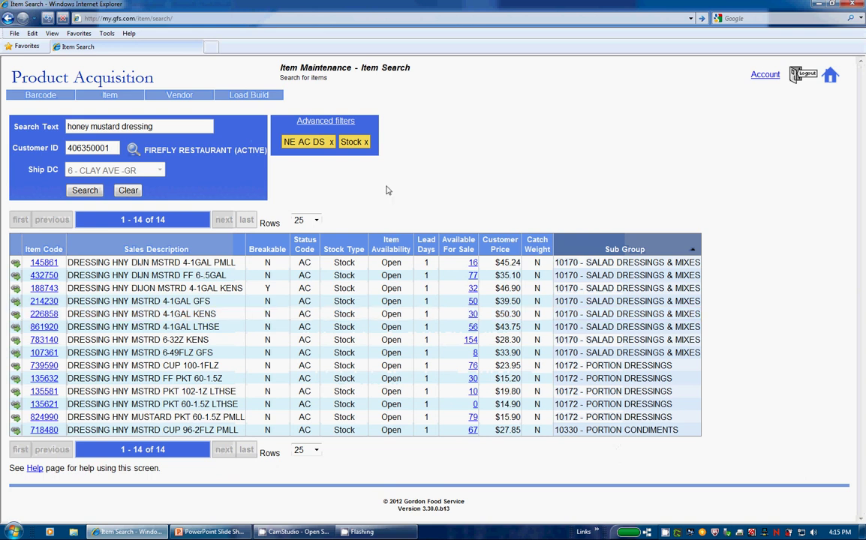
- Clear the search and filter items by product type 1 - GROCERY and product sub group 10000-CANNED FRUITS
click(127, 191)
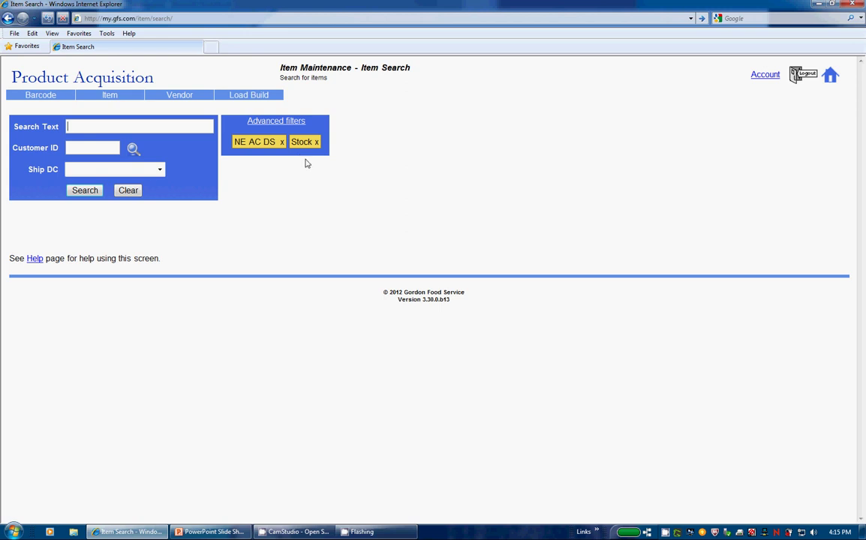
click(282, 123)
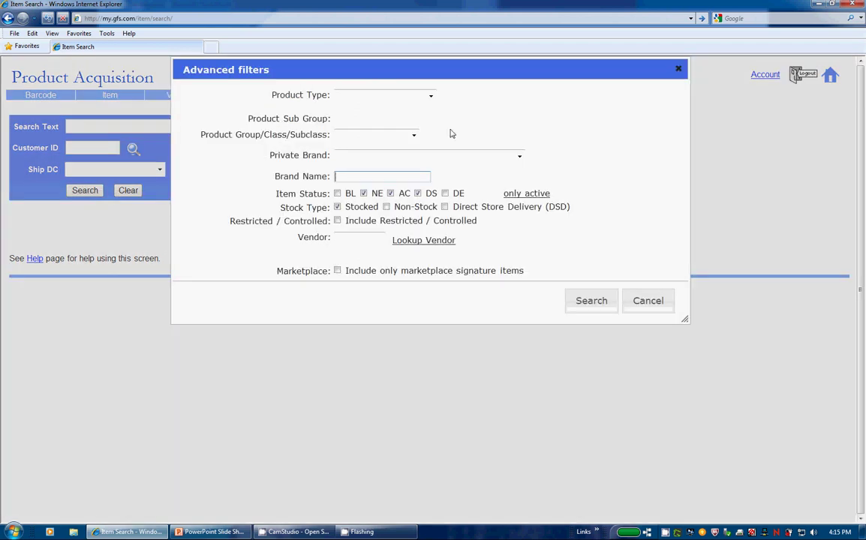
click(430, 96)
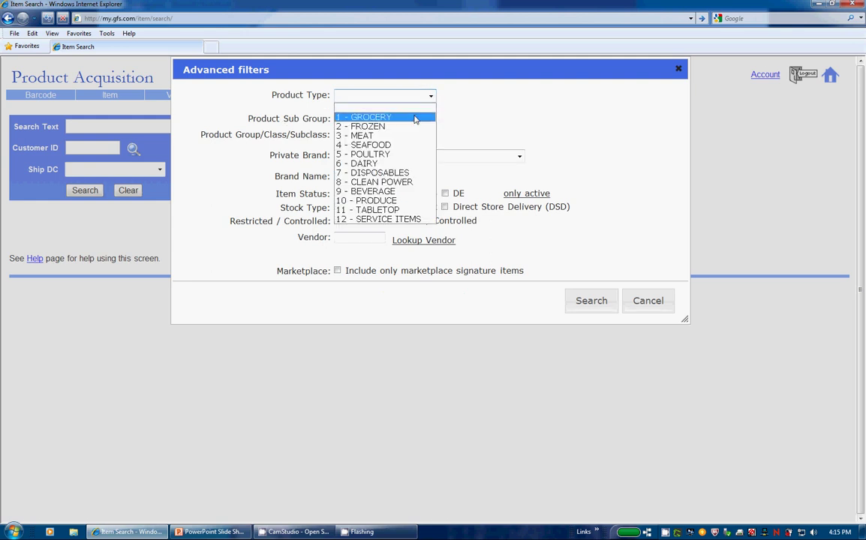
click(415, 119)
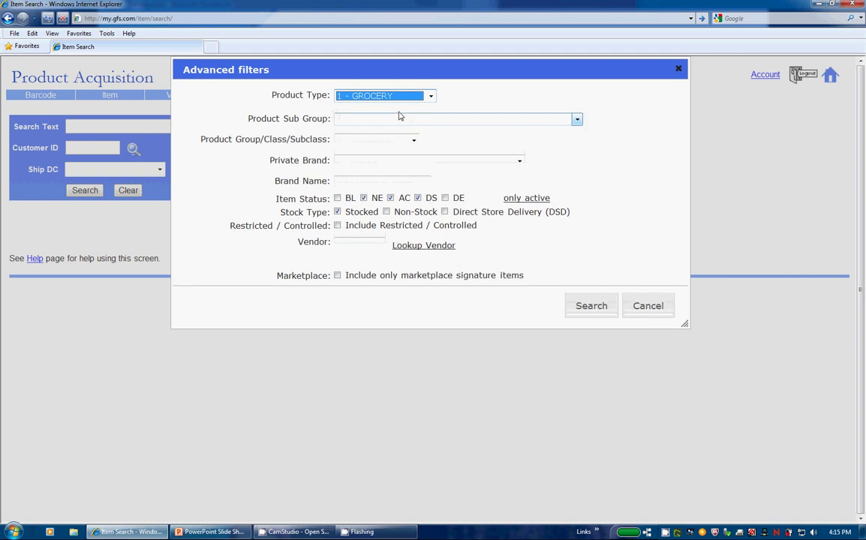
click(400, 119)
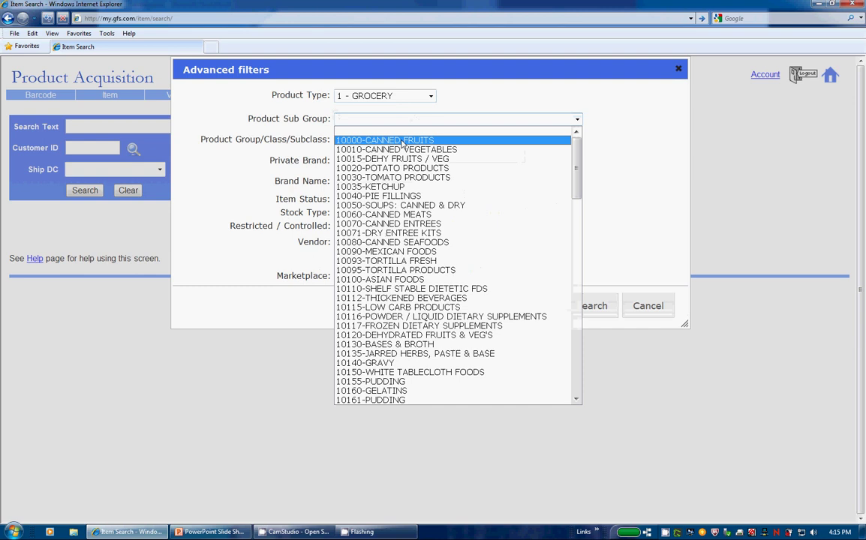
click(402, 142)
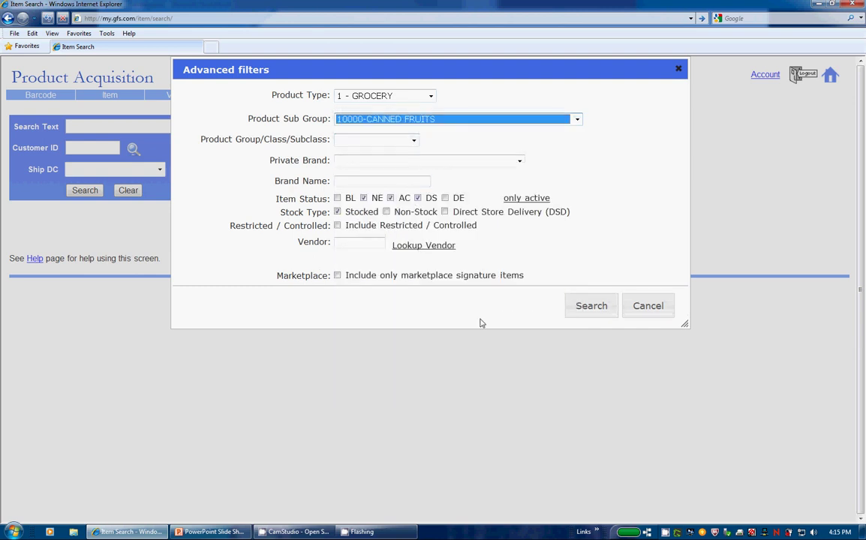
click(587, 309)
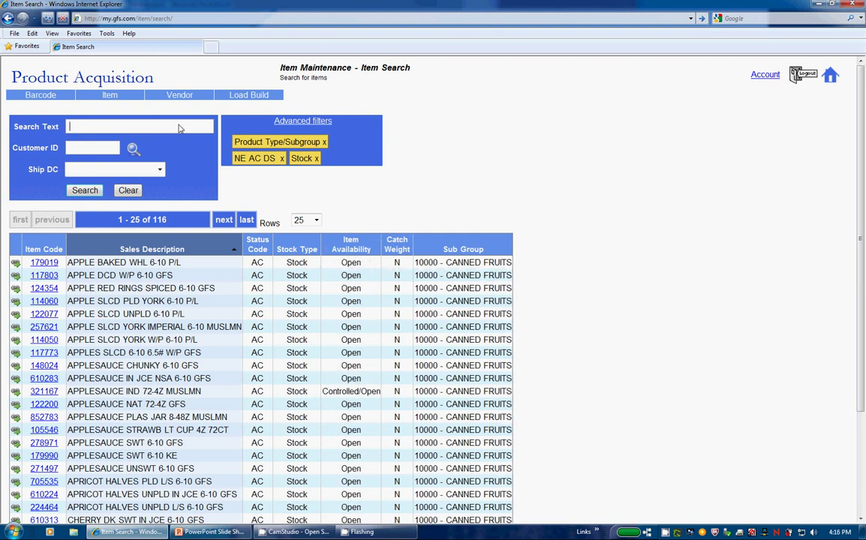
- Search the filtered canned fruit items for "apricot"
text(apri)
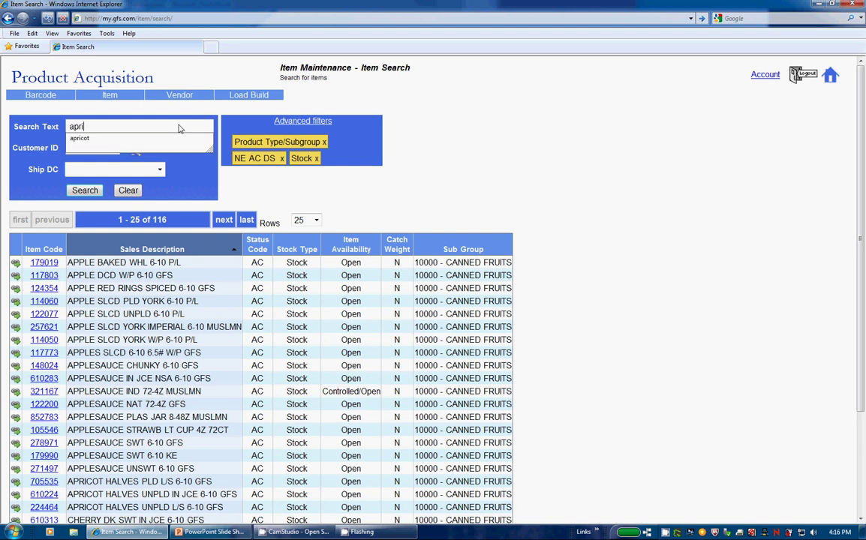
text(cot)
key(Return)
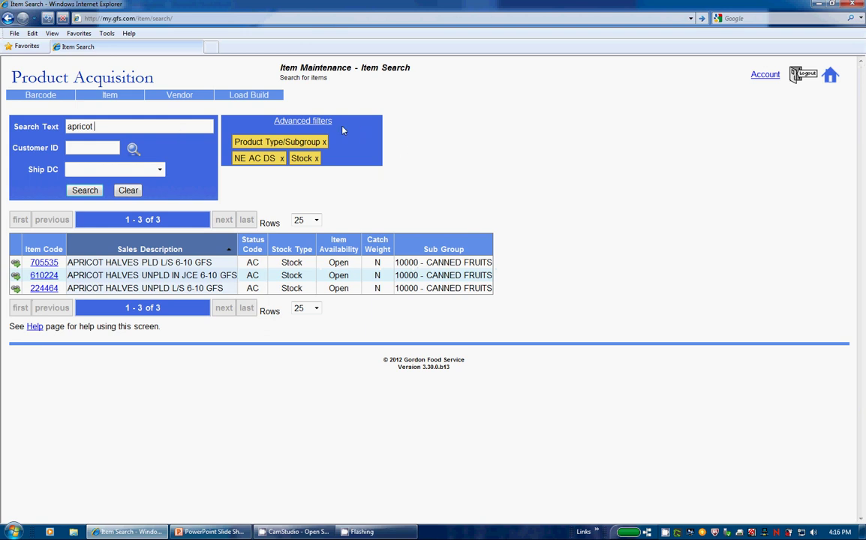
- Set the advanced filter's product group to Fruits & Vegetables, class to Fruits and subclass to Apricots
click(321, 125)
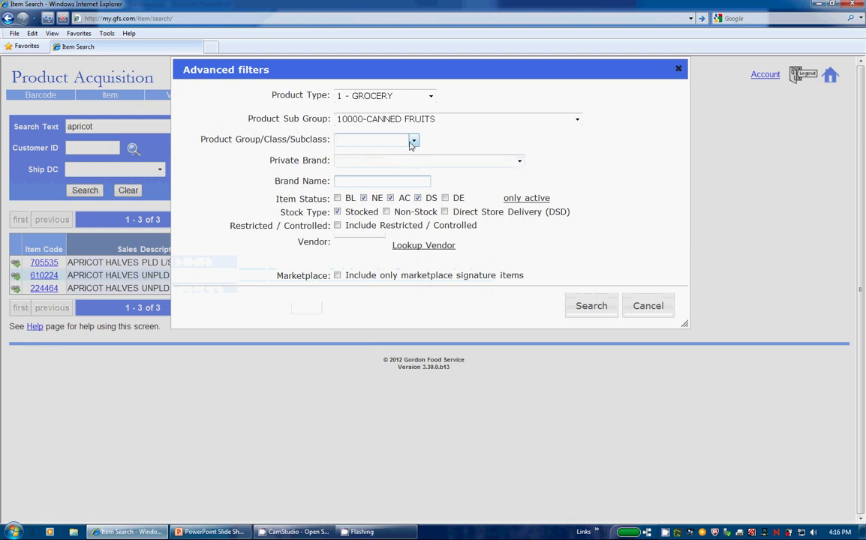
click(412, 141)
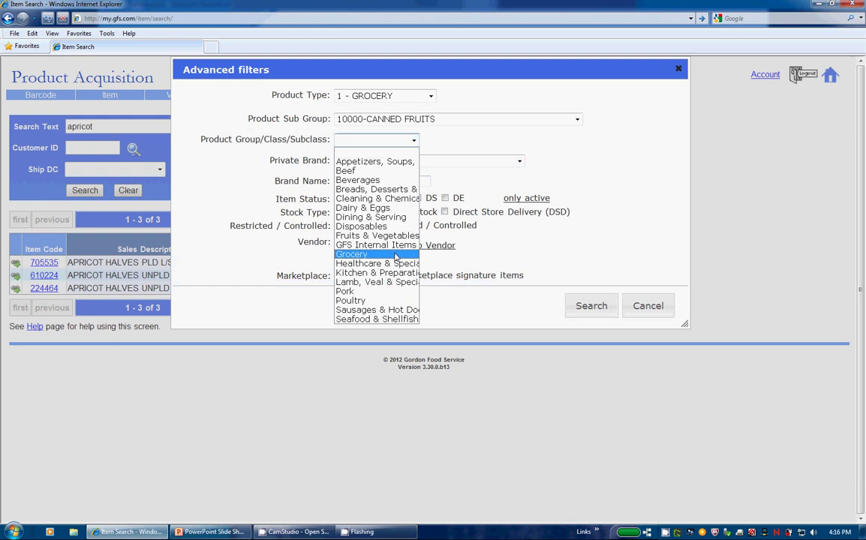
click(379, 235)
click(457, 144)
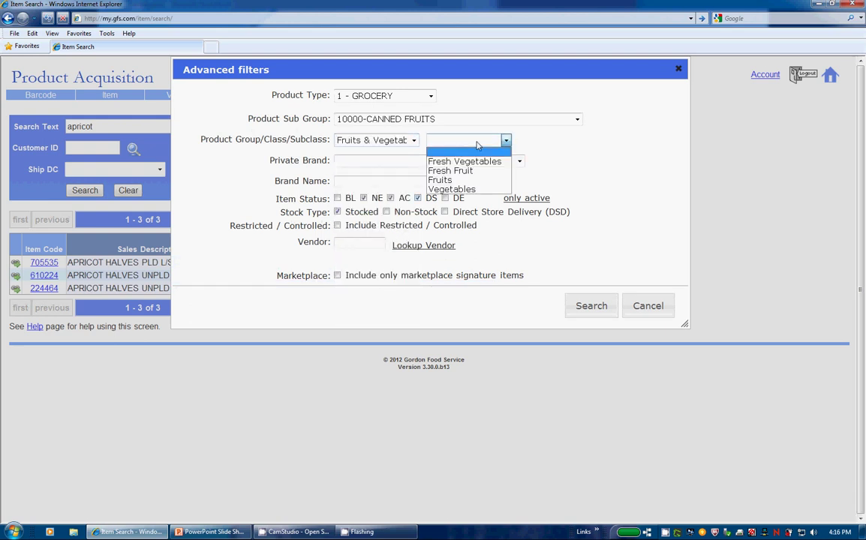
click(459, 178)
click(555, 140)
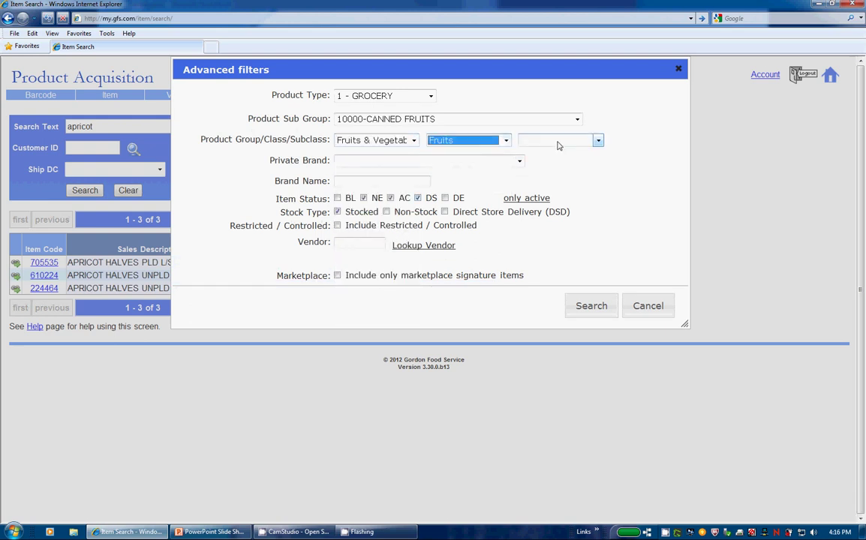
click(554, 190)
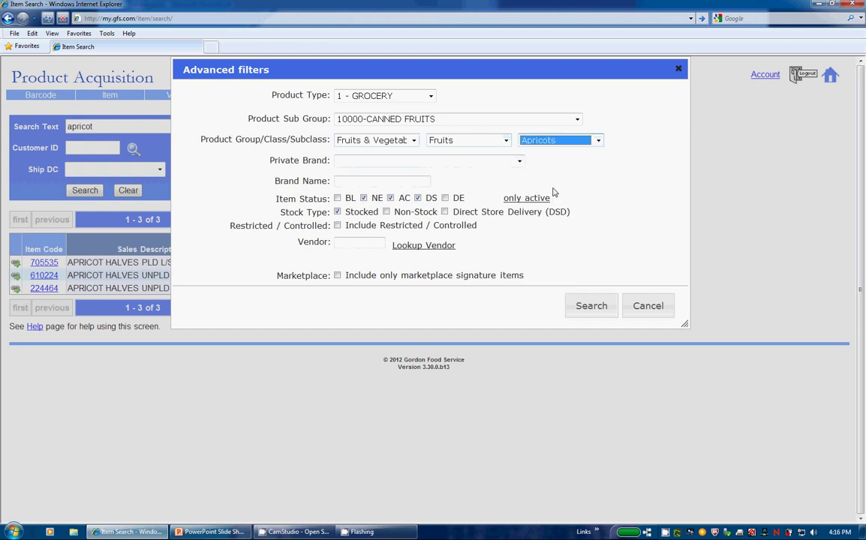
- Look through the private brand options without choosing one and set the brand name filter to King Midas
click(489, 163)
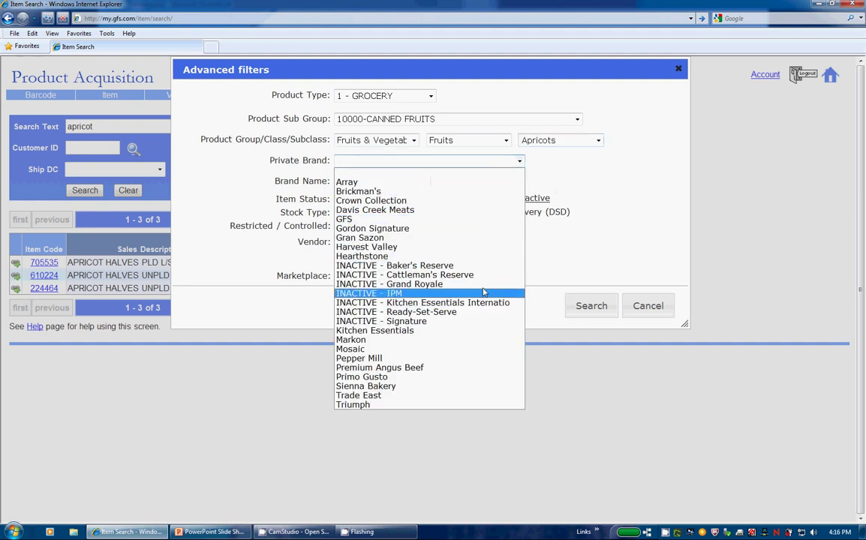
click(588, 187)
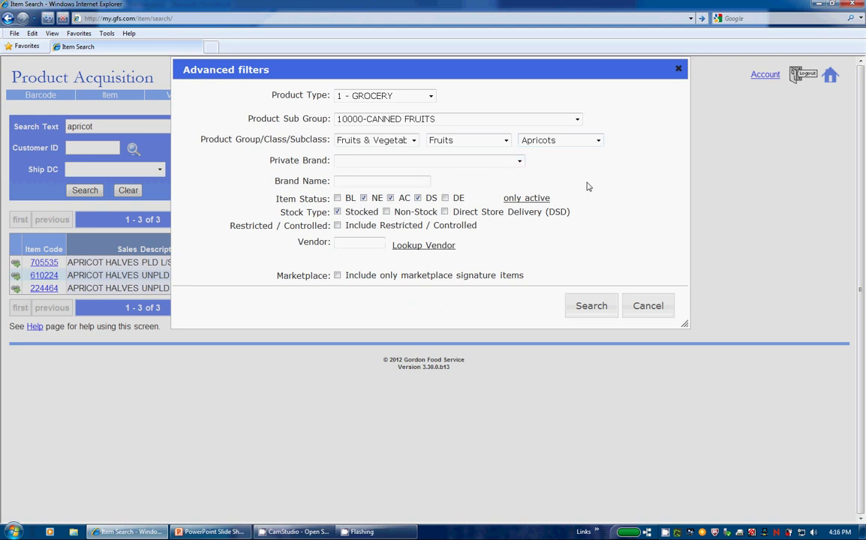
click(380, 181)
text(king)
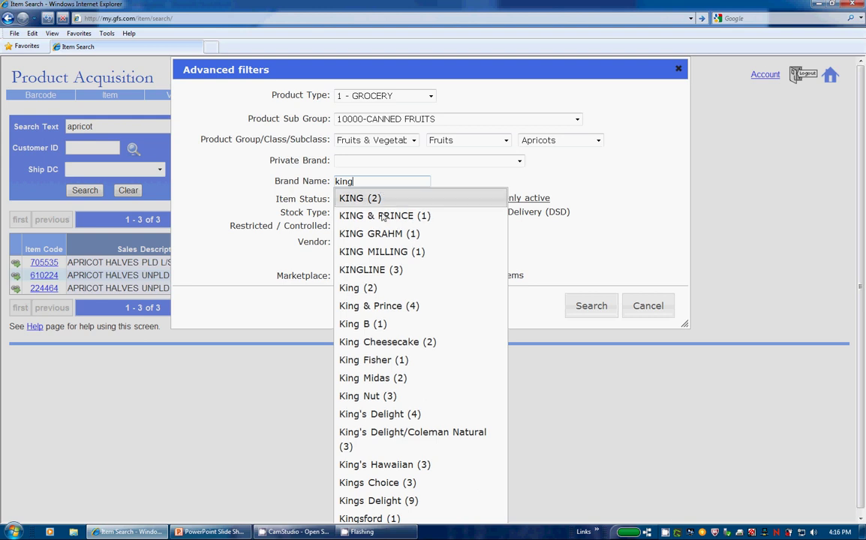
click(379, 379)
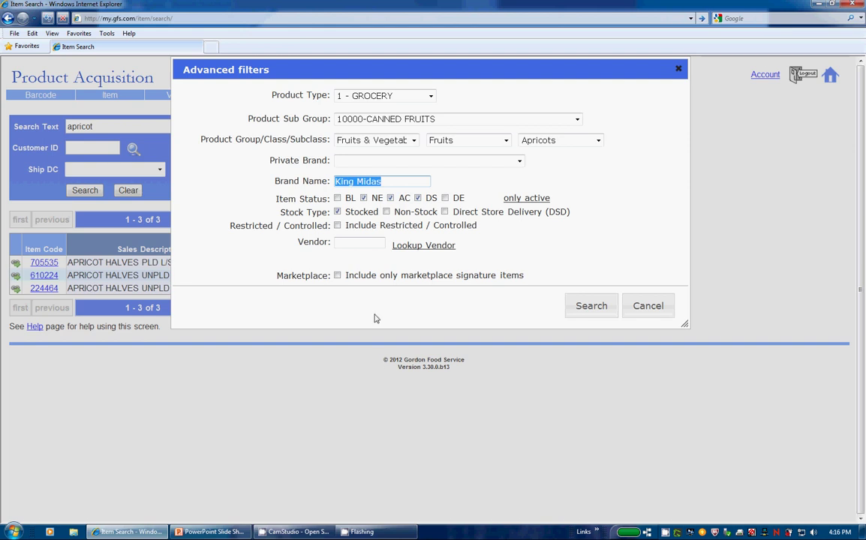
- Include the BL and DE item statuses in the advanced filter
click(337, 199)
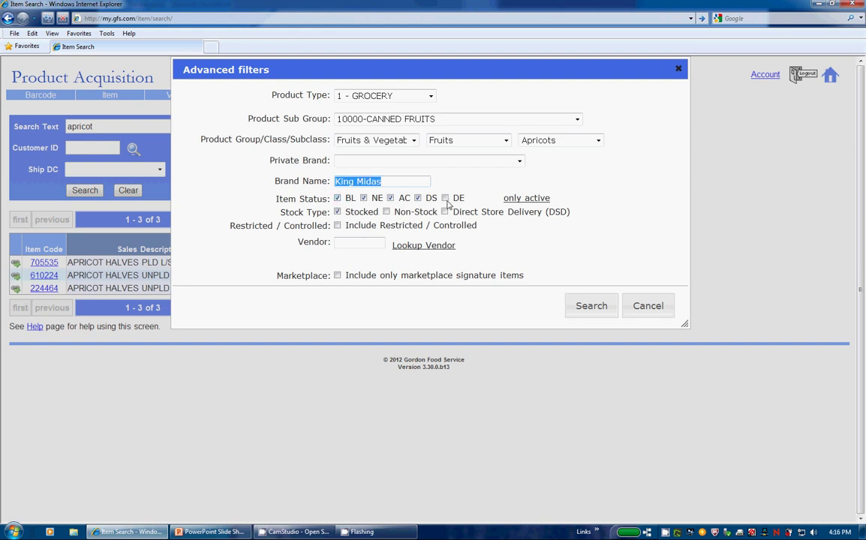
click(445, 198)
- Filter by vendor 410800 and choose its location 02 - TYSON FOODS INC / MEXICAN ORG
click(362, 243)
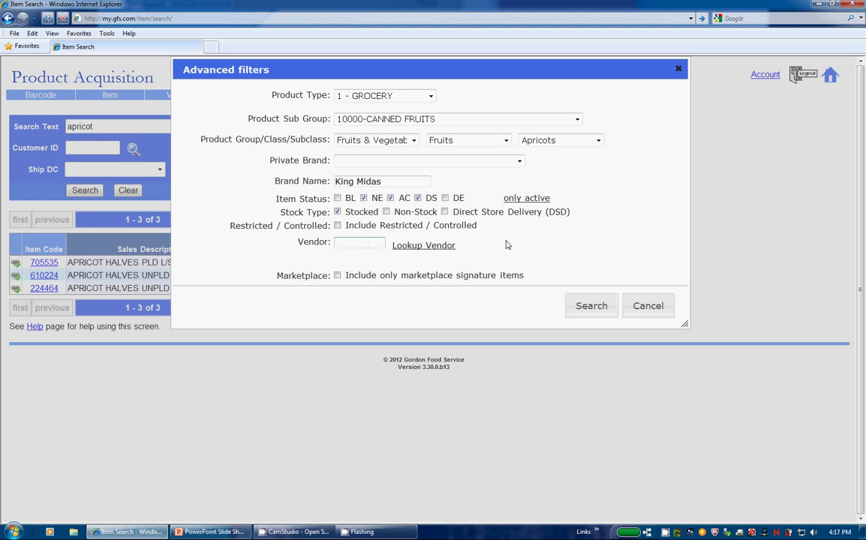
text(410800)
key(Tab)
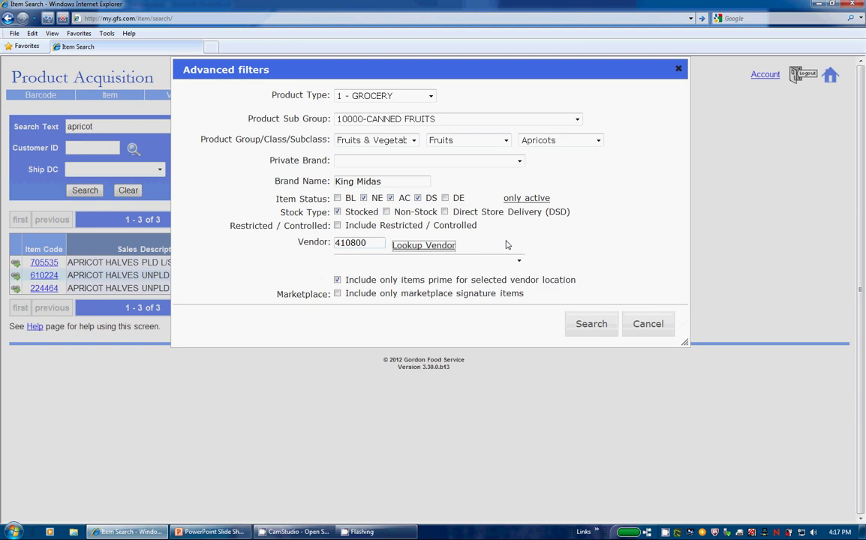
click(517, 260)
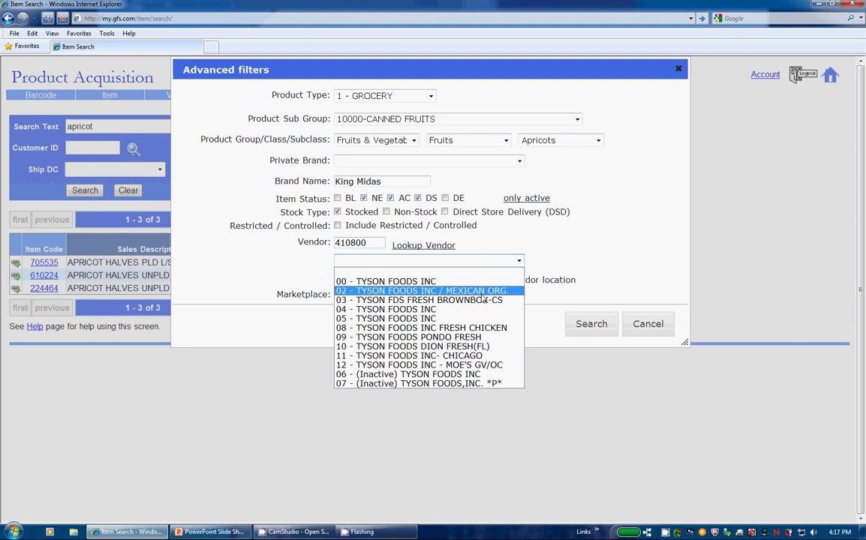
click(481, 294)
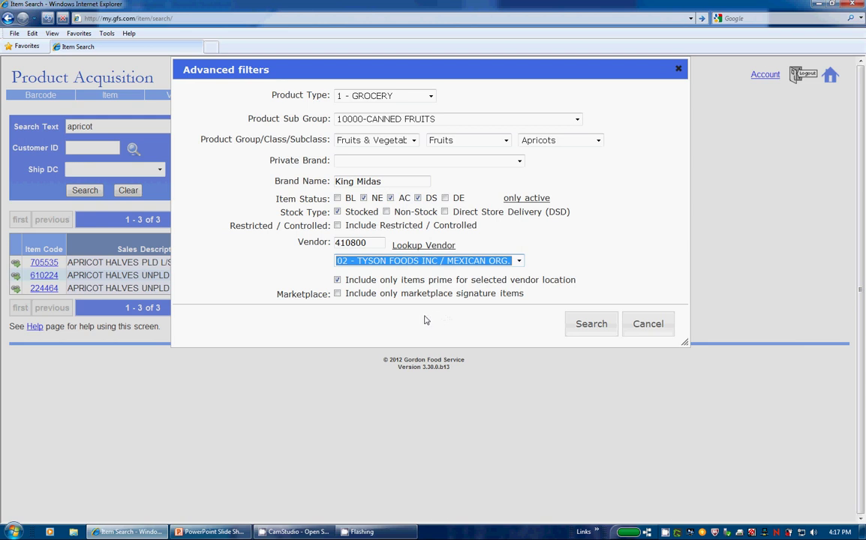
- Try the marketplace signature items option, turn it off again and run the search with the advanced filters
click(338, 294)
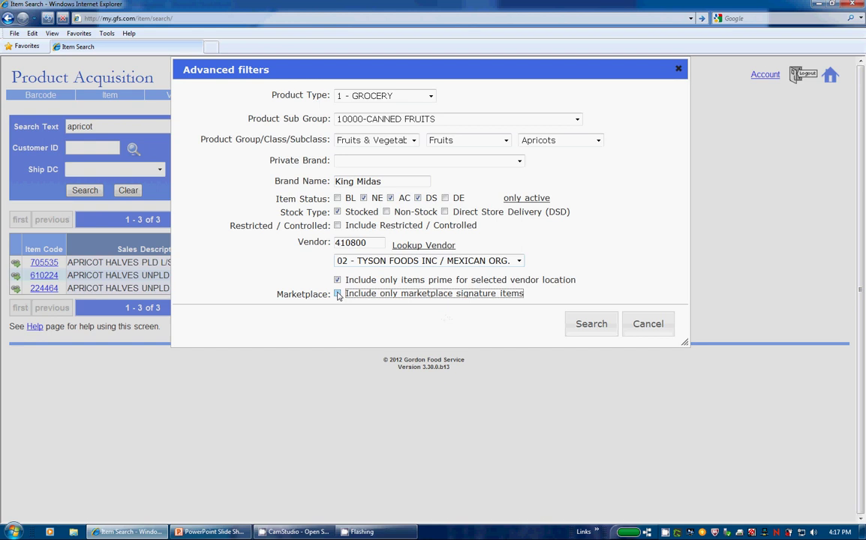
click(338, 294)
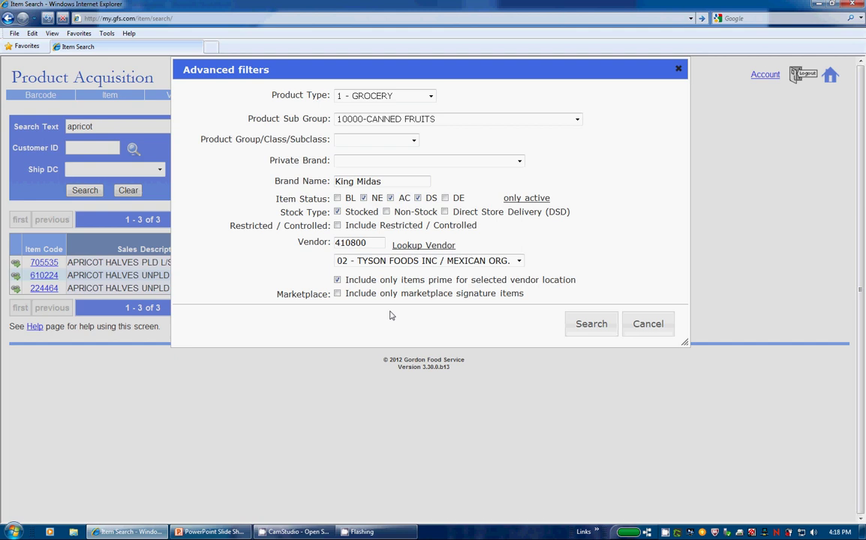
click(591, 327)
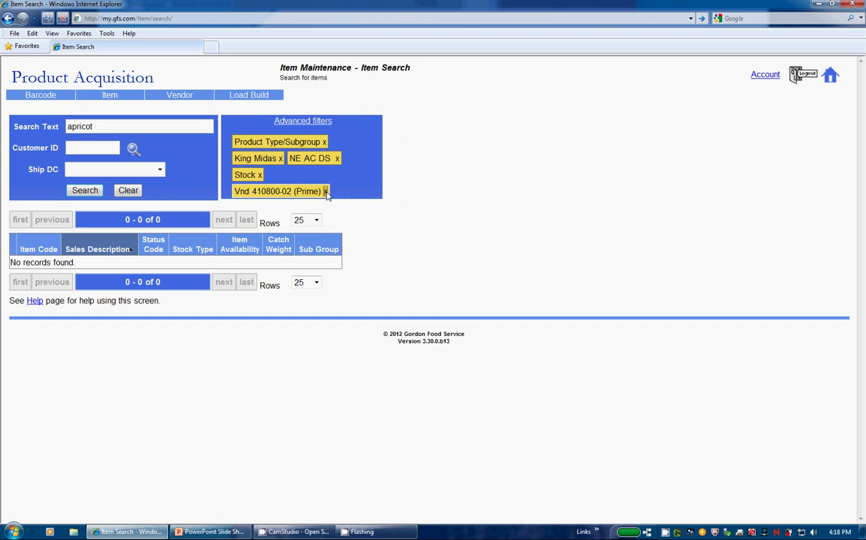
- Remove the vendor, King Midas brand and product type/subgroup filters from the apricot search
click(324, 191)
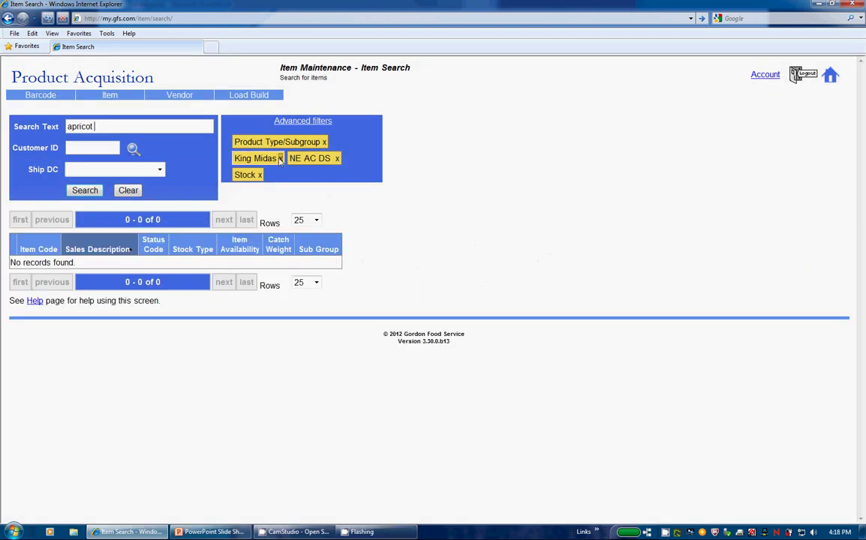
click(279, 159)
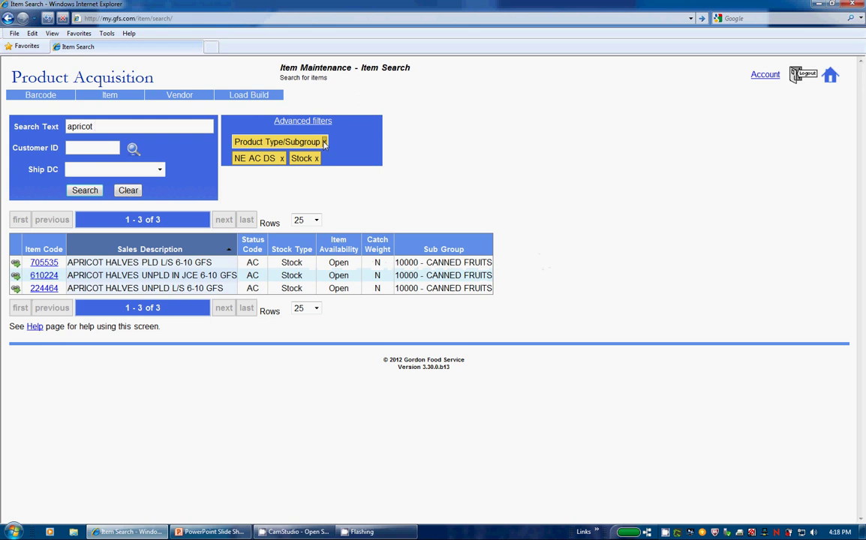
click(324, 143)
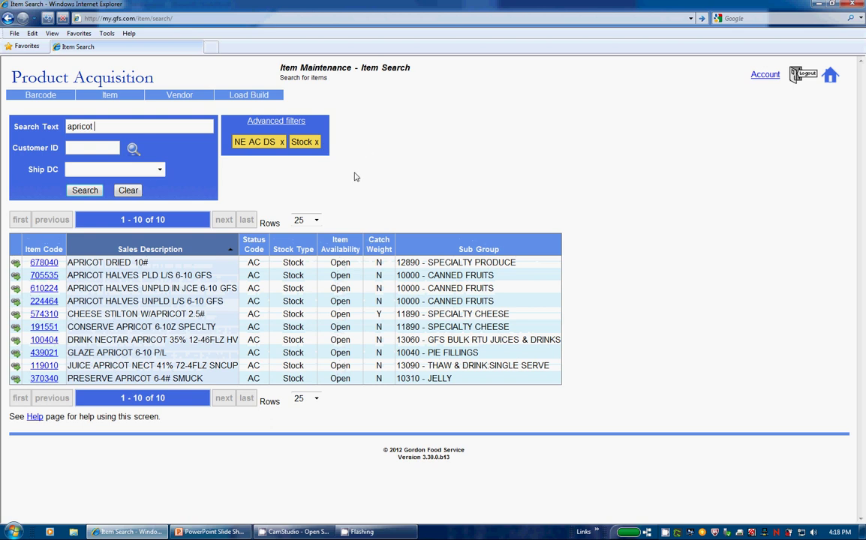
- Add Non-Stock to the stock type filter, rerun the apricot search and clear the search form
click(300, 146)
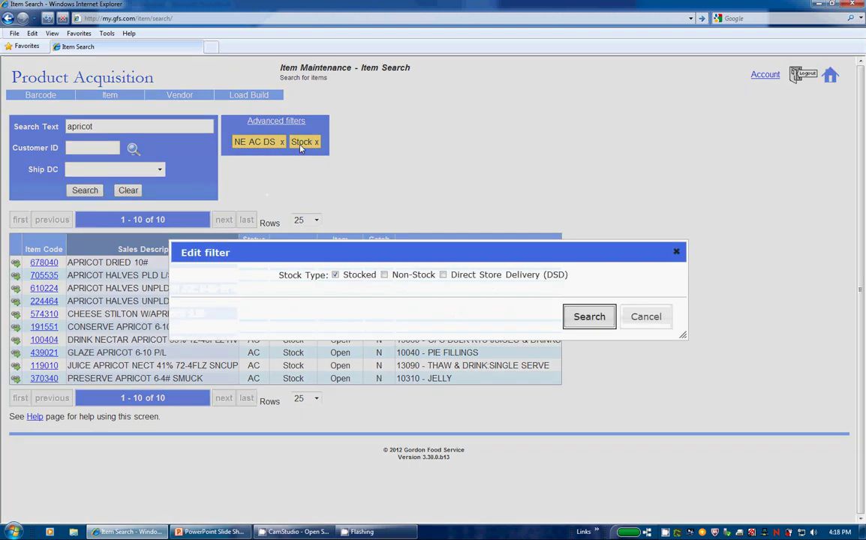
click(383, 275)
click(583, 321)
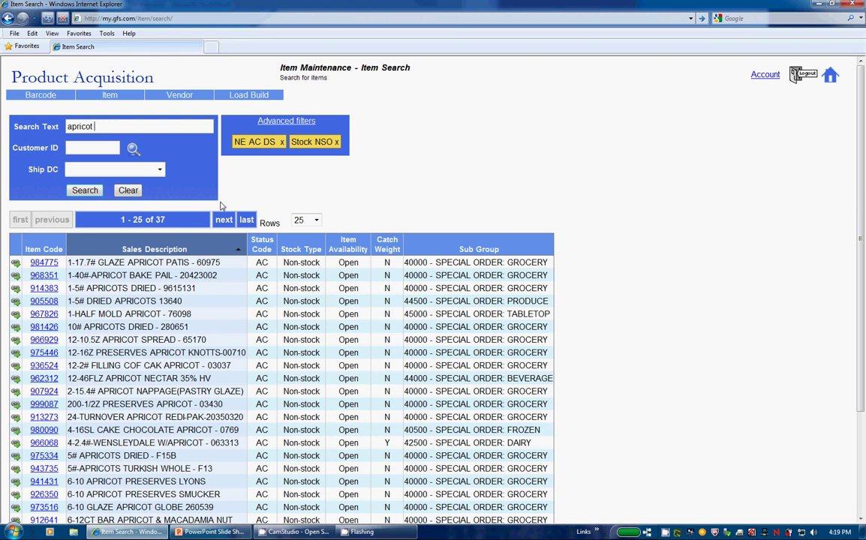
click(126, 189)
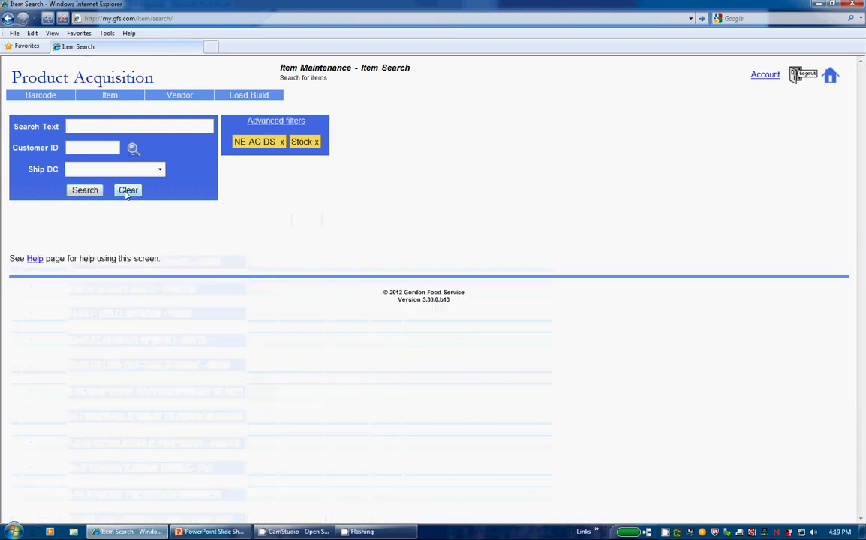